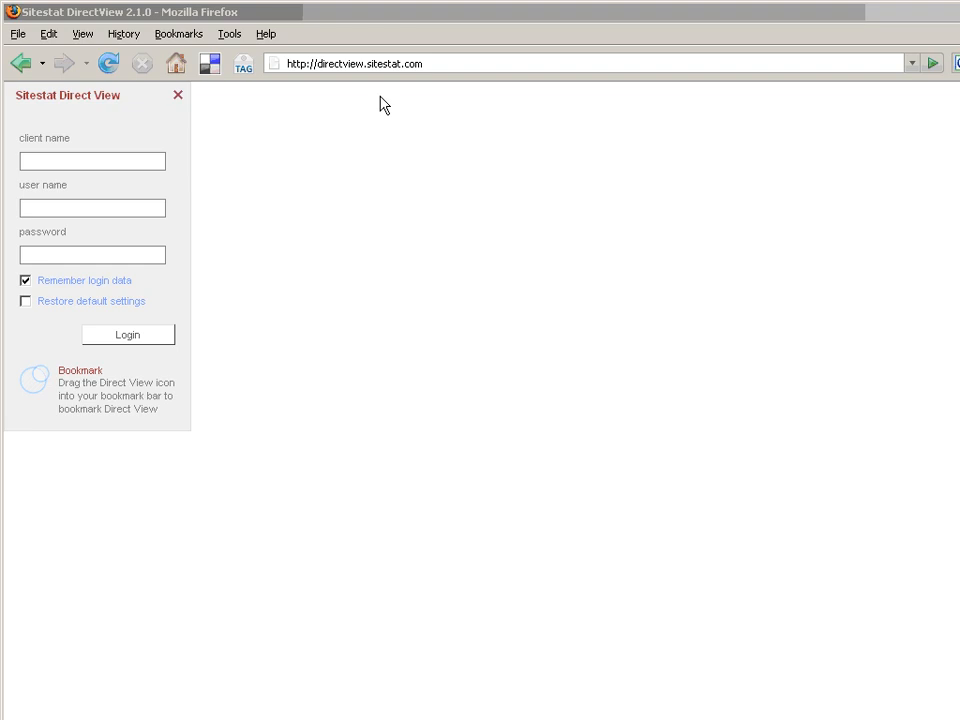
Log in to Sitestat Direct View with the client name nedstat, the account's user name and the password
click(144, 164)
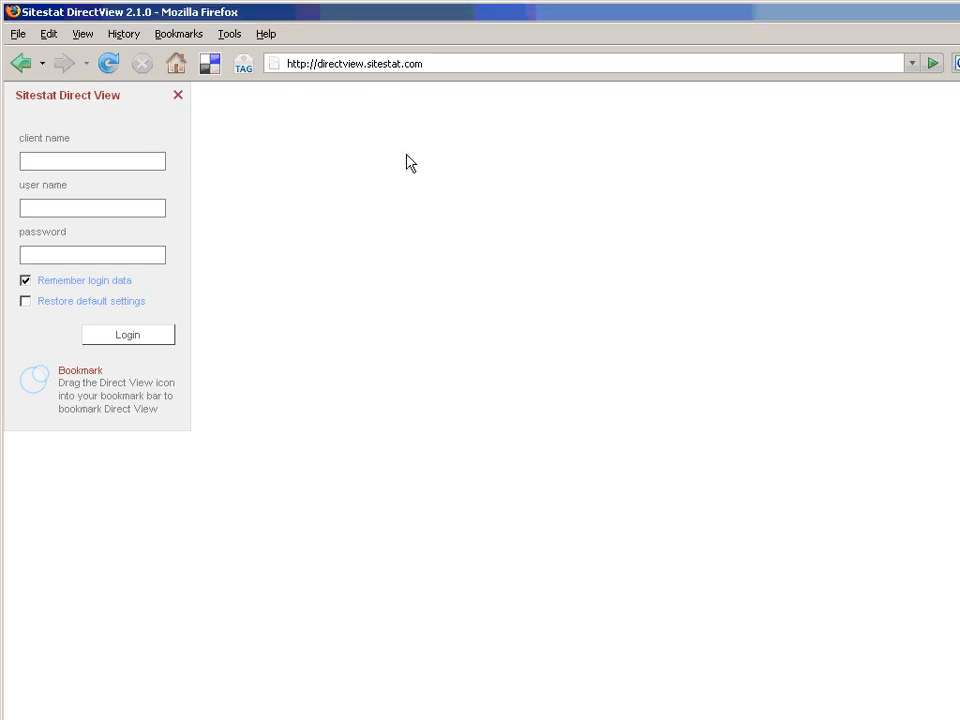
text(nedstat)
key(Tab)
text(nedstat)
key(Tab)
text(********)
click(166, 337)
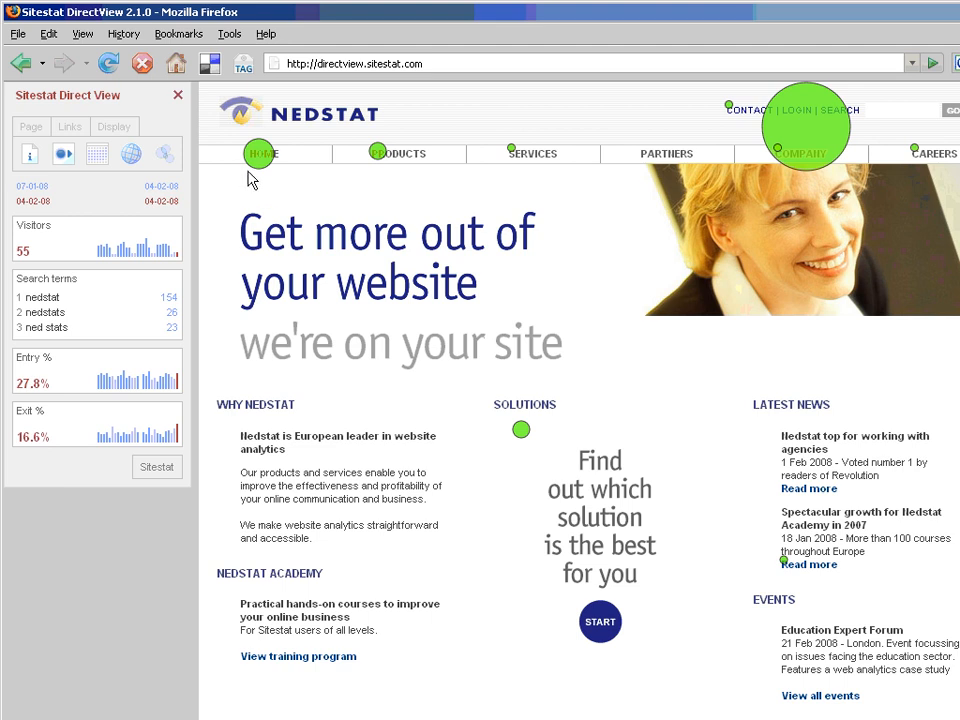
Open the calendar and set the overall reporting period to start on 1 December 2007 and run to 29 December 2007
mouse_move(262, 176)
mouse_move(810, 172)
mouse_move(87, 229)
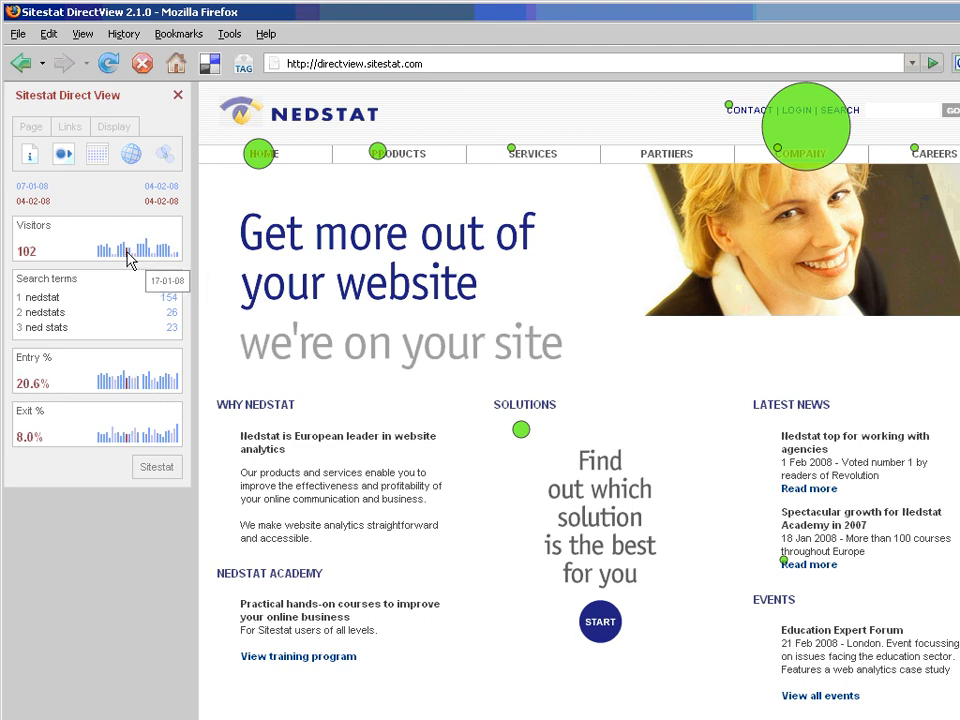
click(93, 168)
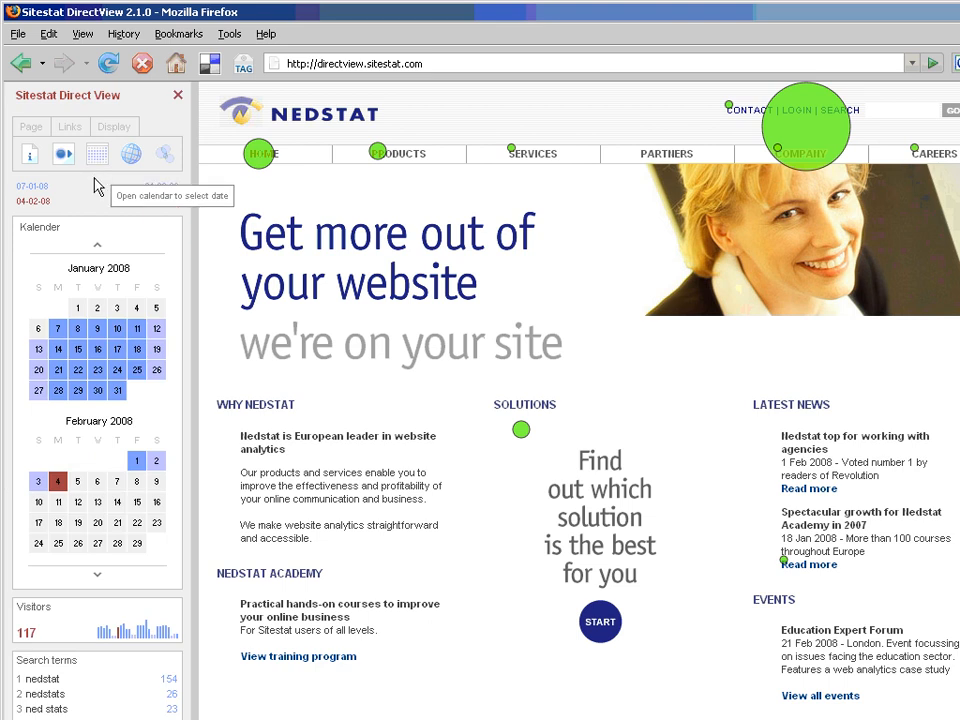
click(100, 251)
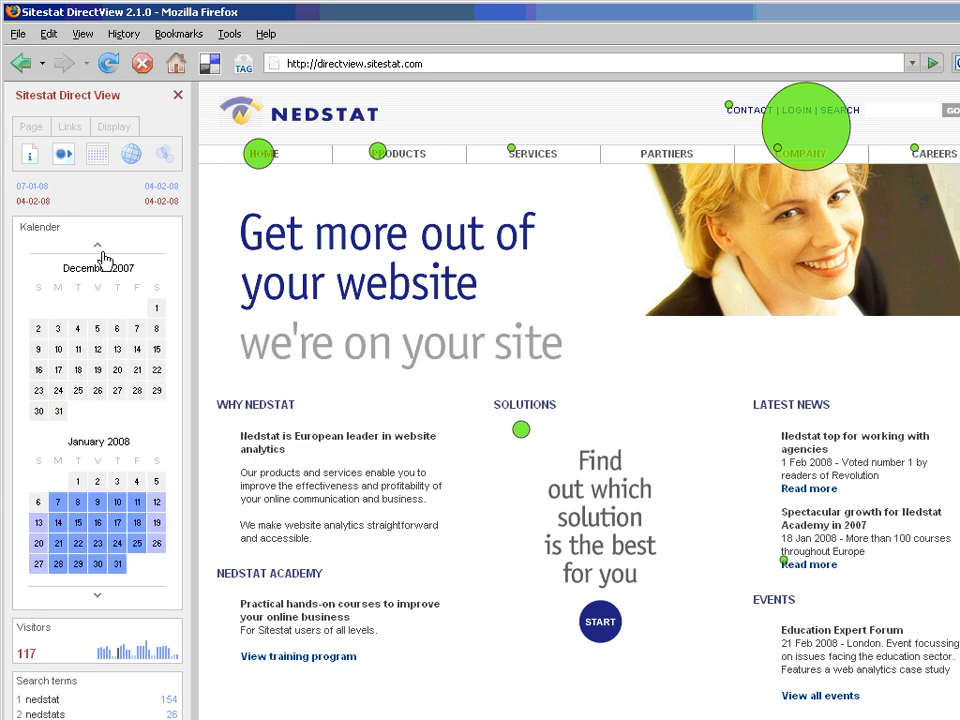
click(157, 313)
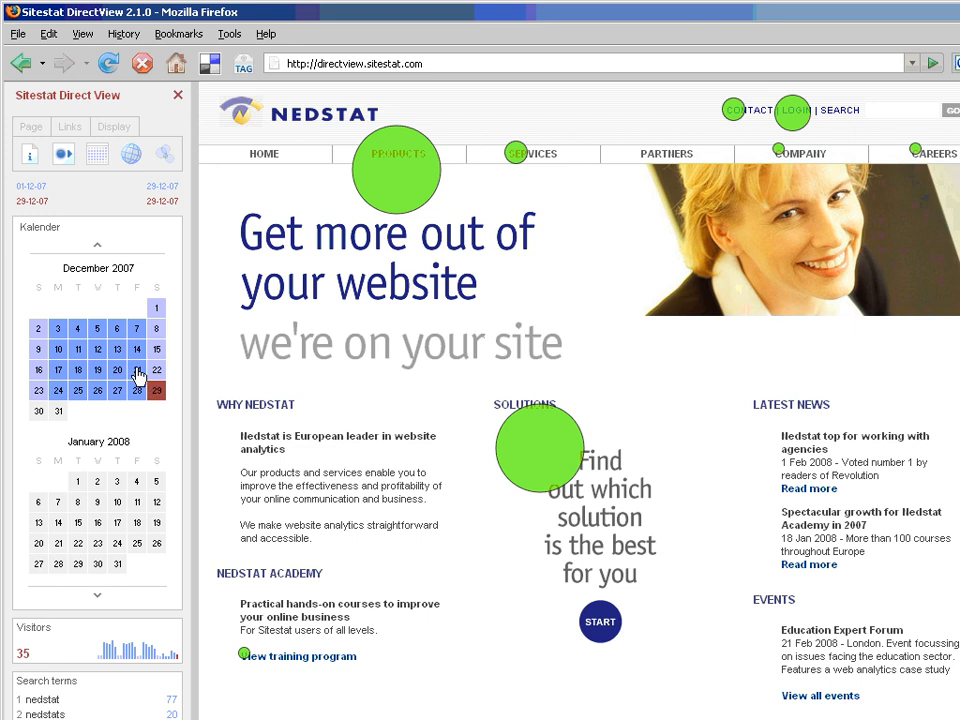
Select 2 to 22 December 2007 as the highlighted date range within the reporting period and close the calendar
click(155, 309)
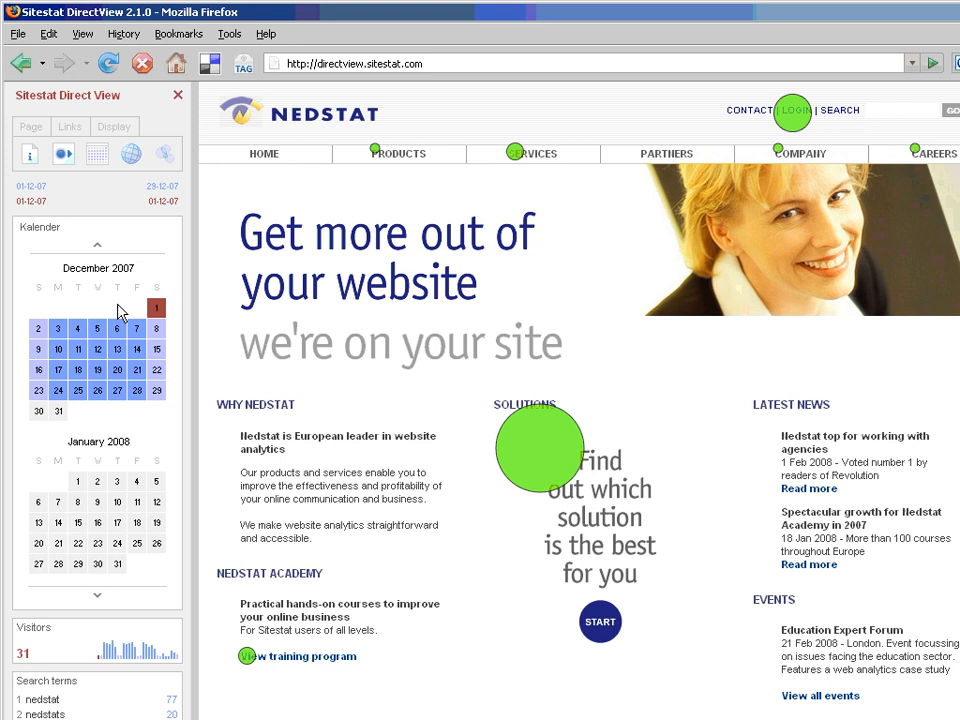
click(40, 330)
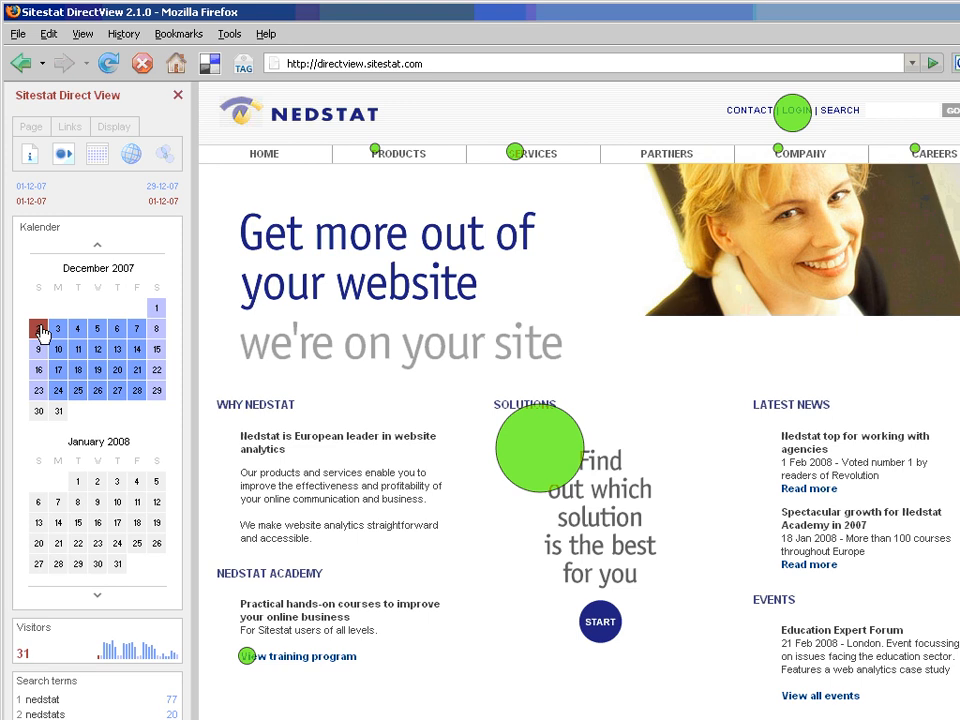
drag(42, 333, 160, 376)
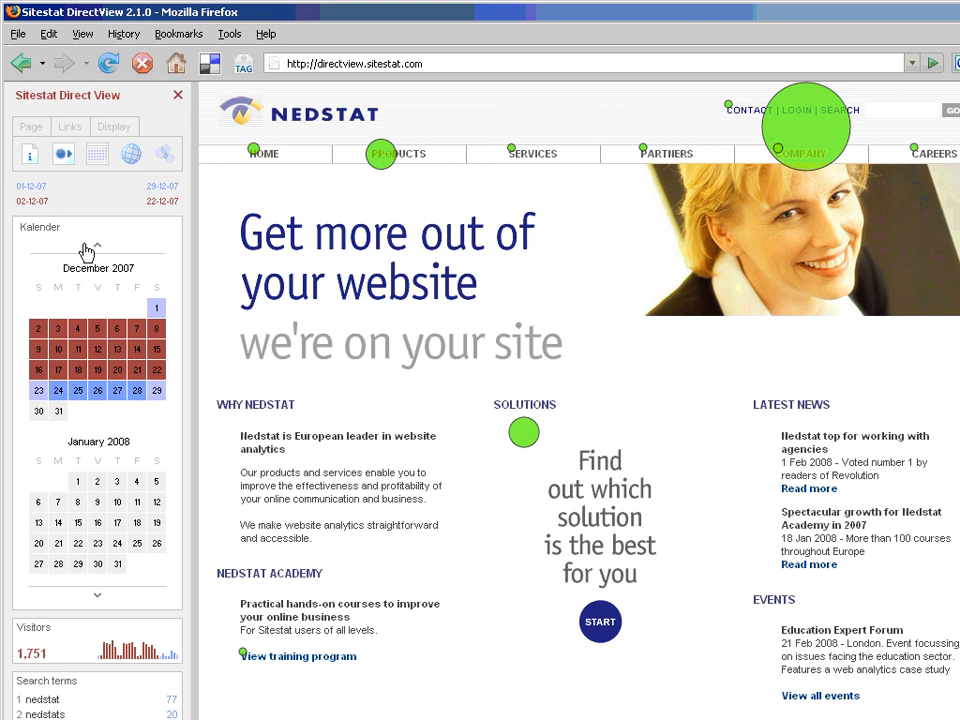
click(96, 168)
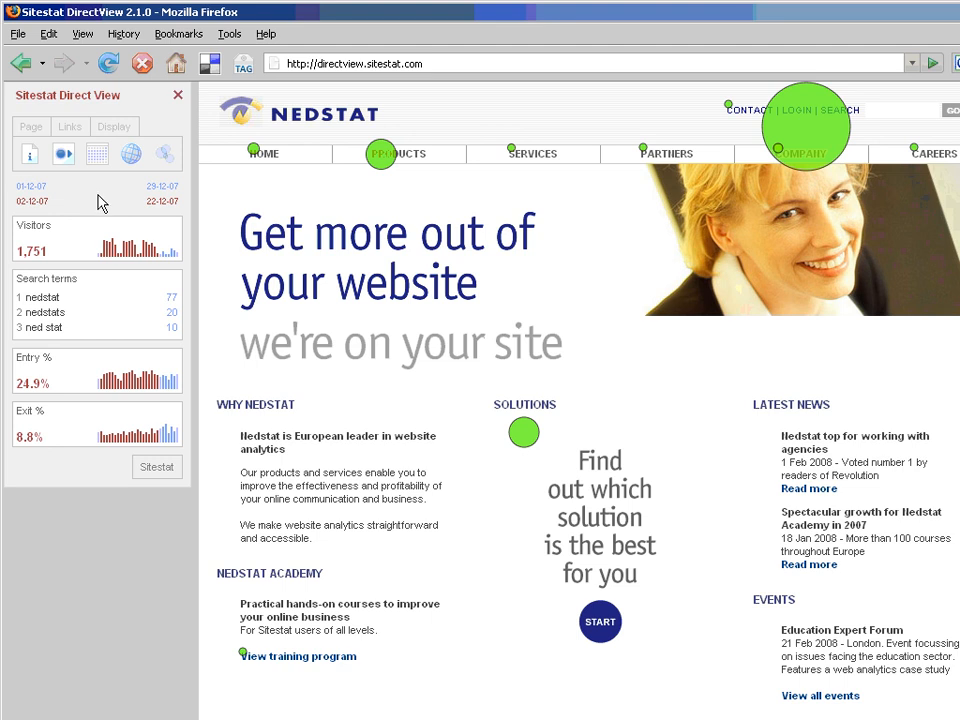
Show the Page views metric for the page and hide Search terms, Entry % and Exit %
mouse_move(79, 229)
mouse_move(86, 280)
mouse_move(79, 356)
mouse_move(60, 413)
click(31, 135)
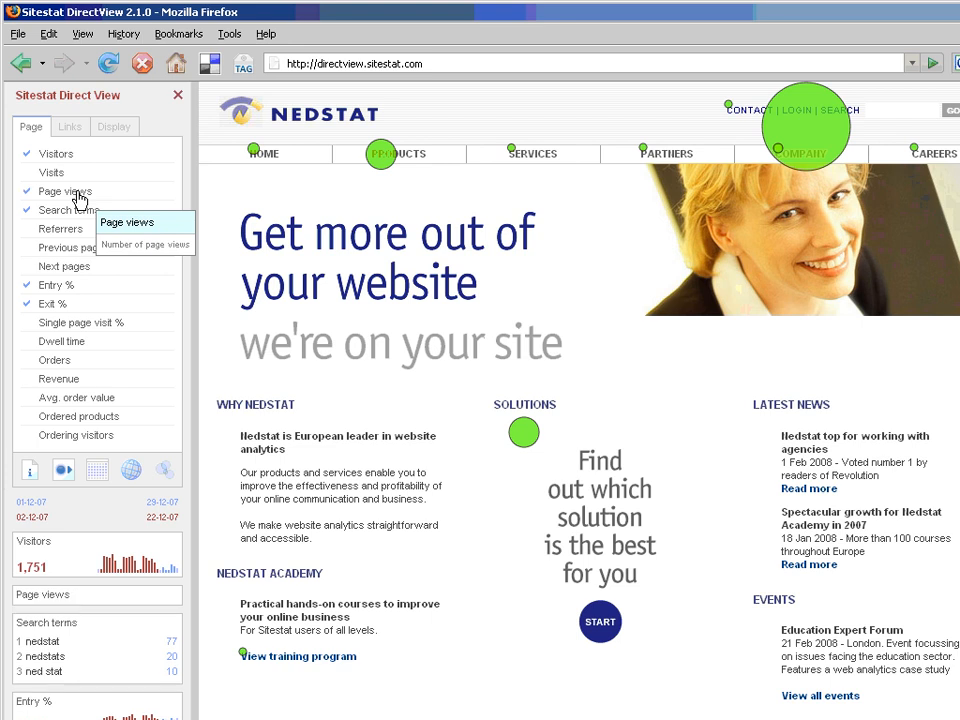
click(78, 196)
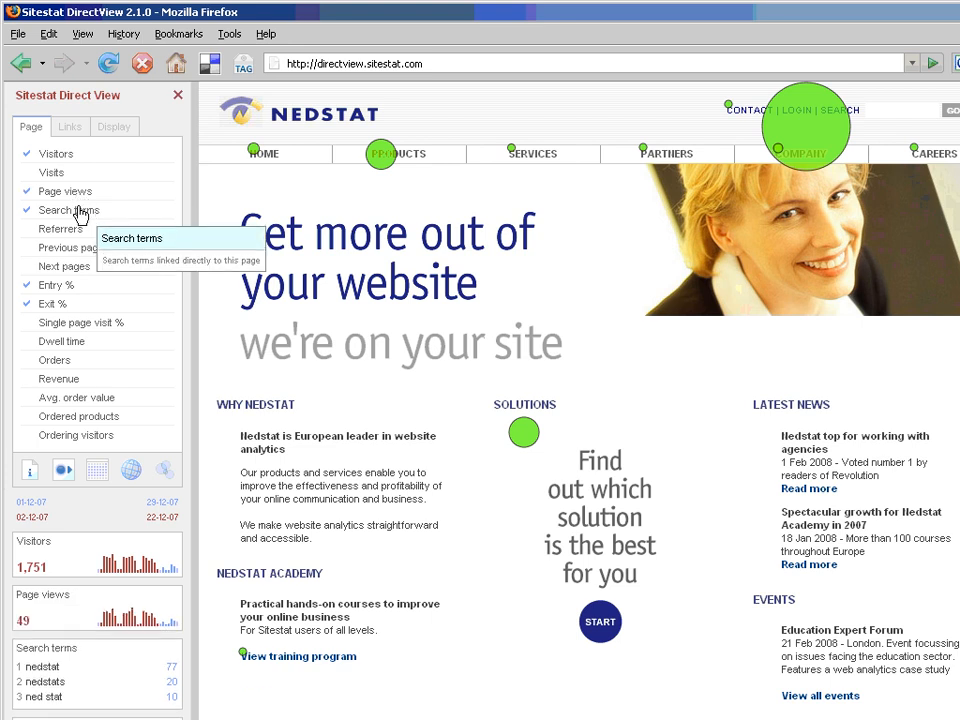
click(79, 209)
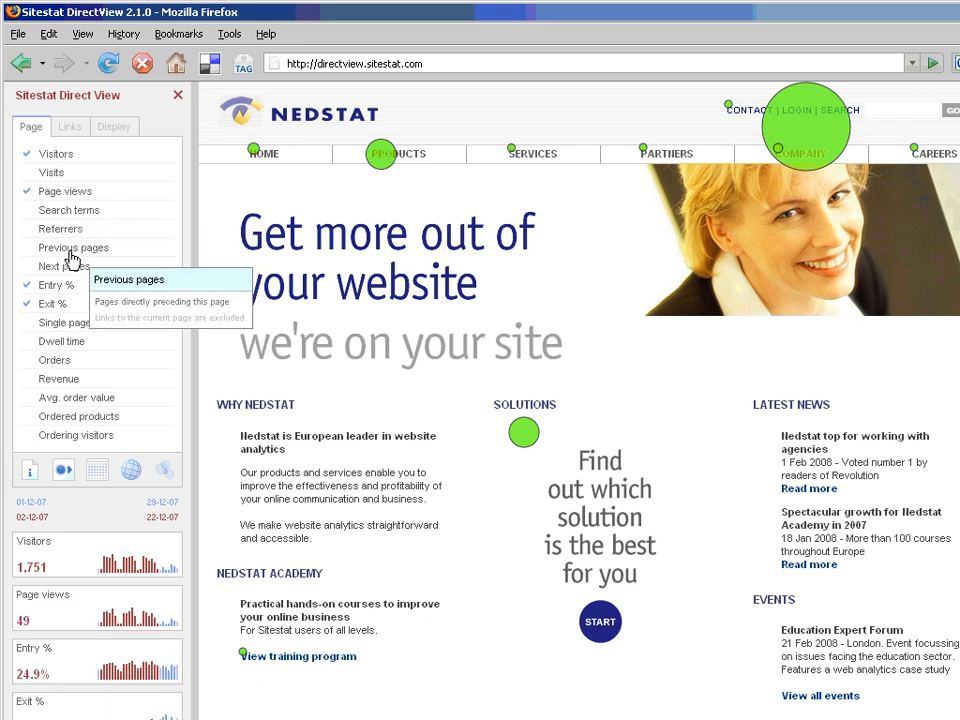
click(60, 286)
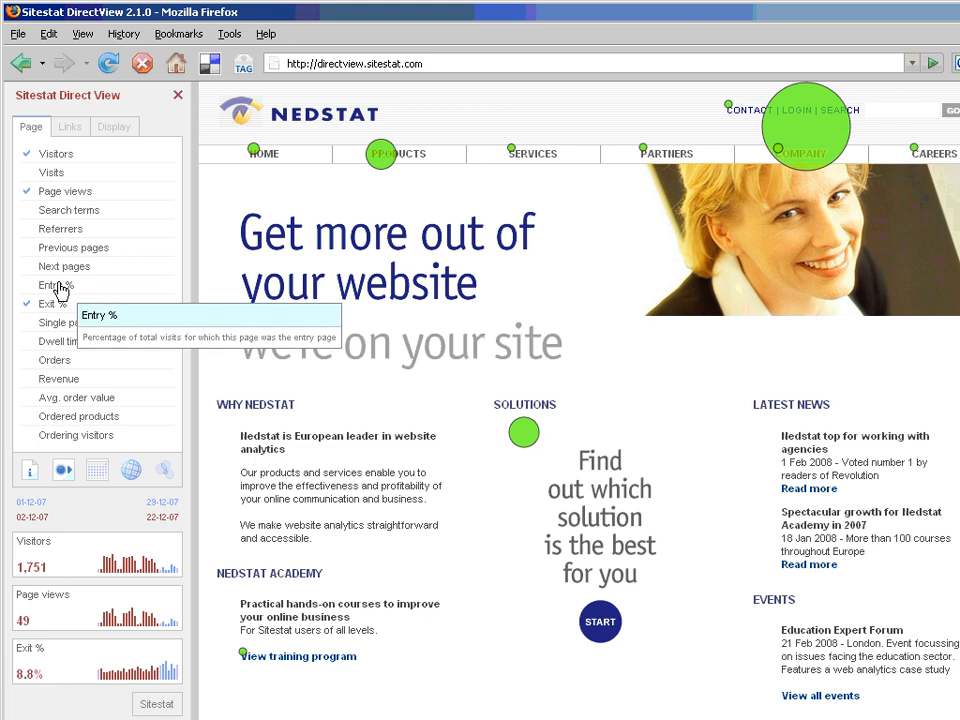
click(60, 306)
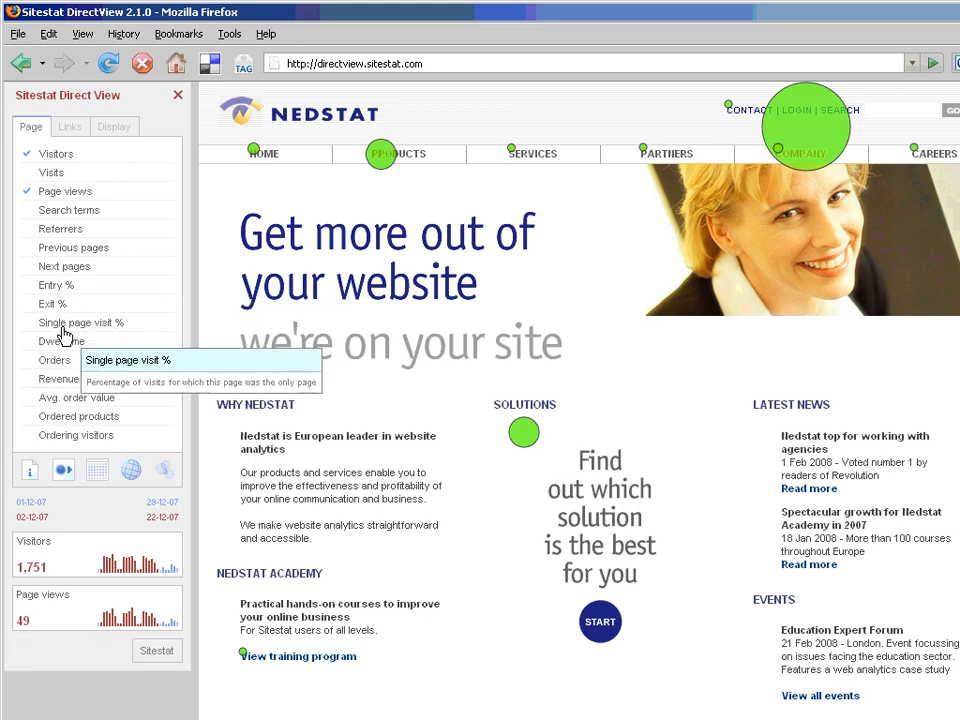
Add the Dwell time metric to the page statistics, collapse the metric list and remove the Dwell time box again
click(61, 343)
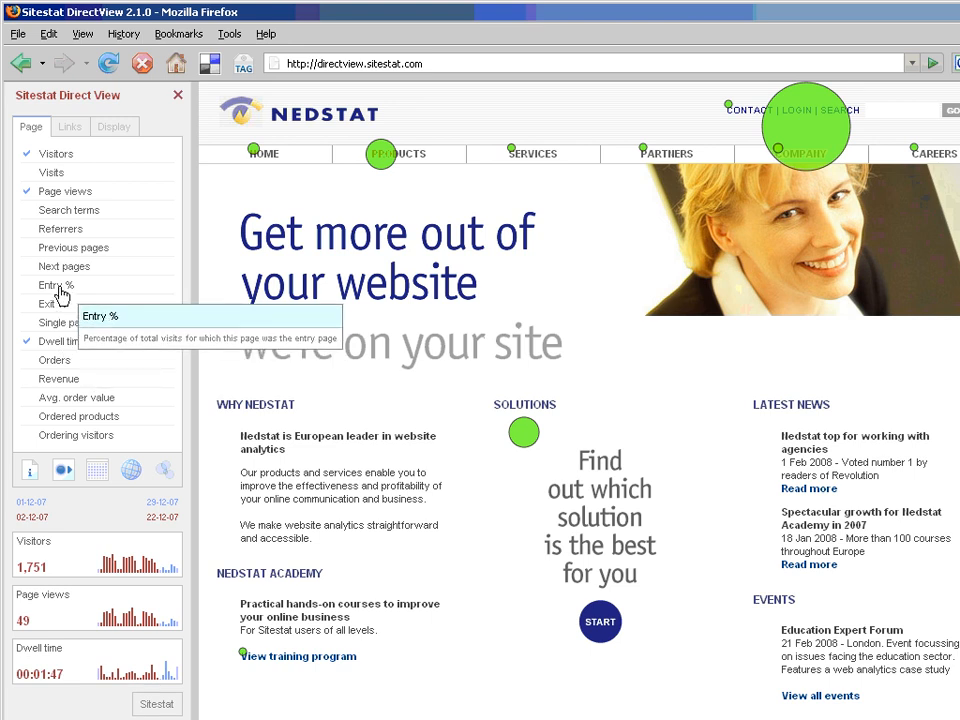
click(41, 134)
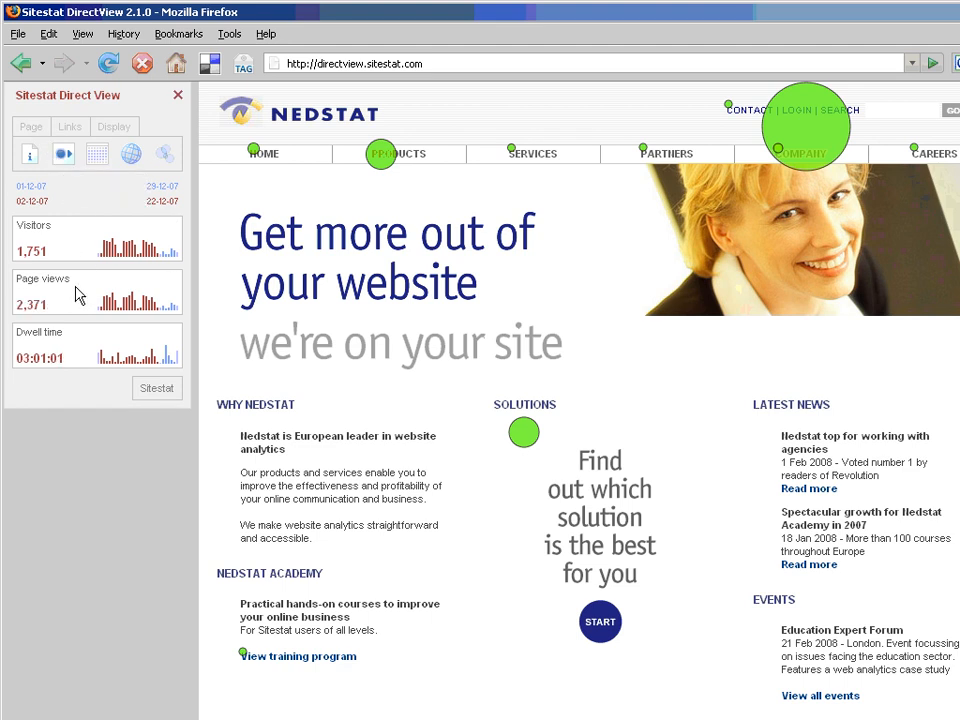
mouse_move(73, 336)
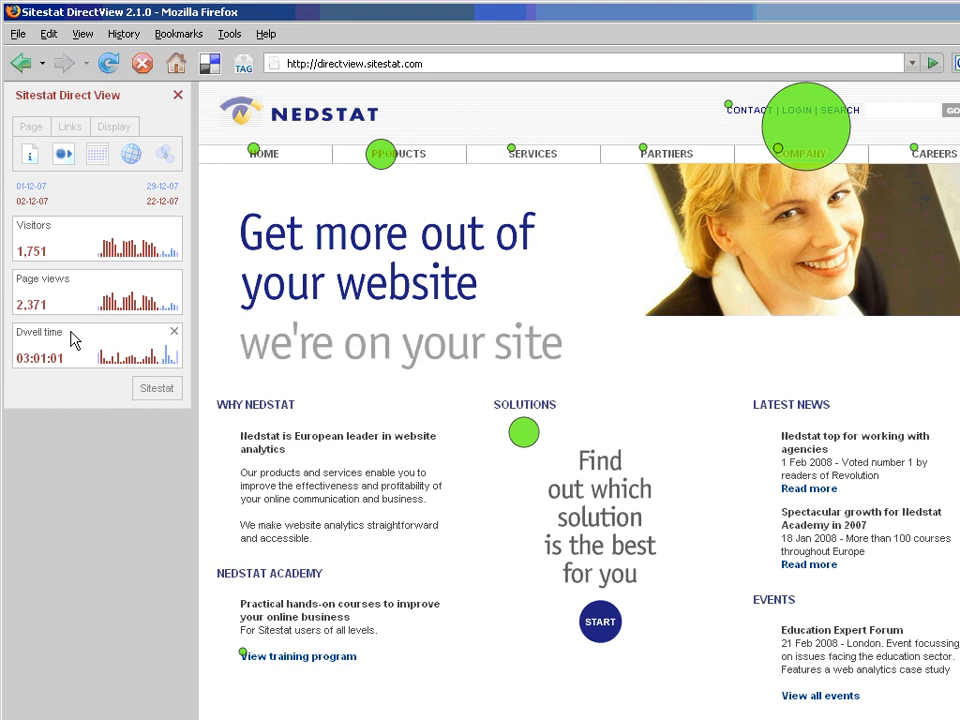
click(171, 335)
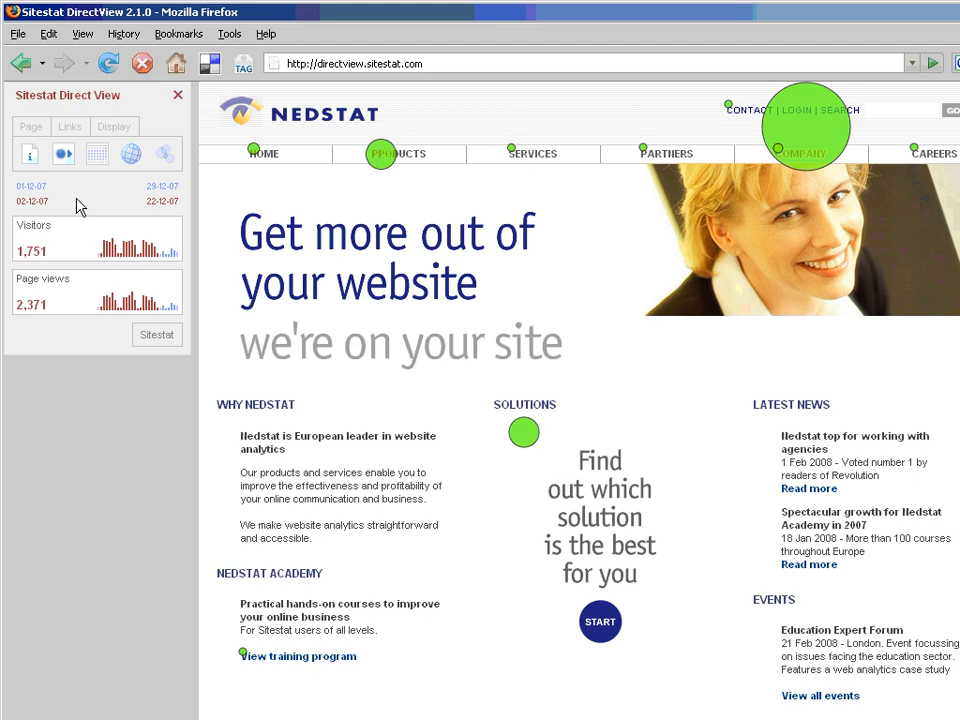
Change the link metric from Clicks to Visitors and check the visitor counts for the Products and Home links
click(75, 137)
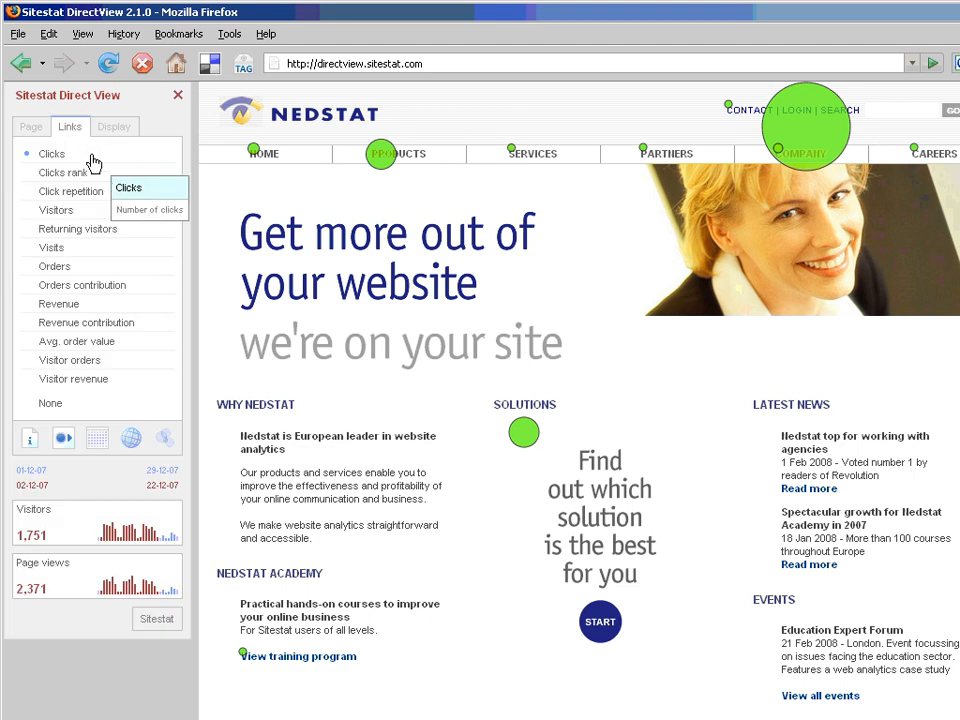
click(90, 217)
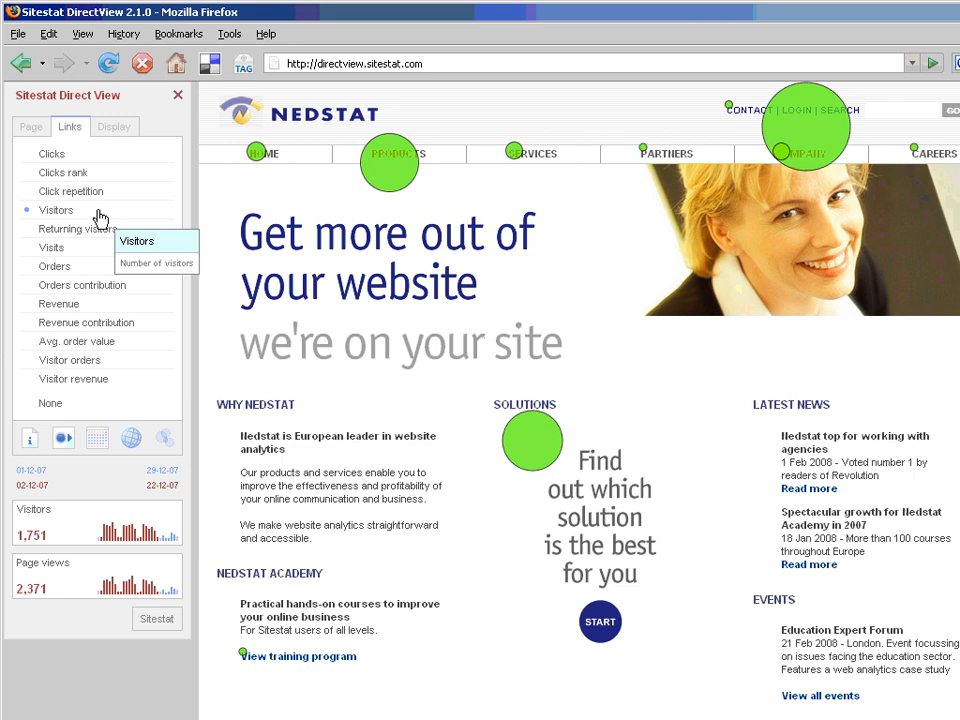
mouse_move(364, 189)
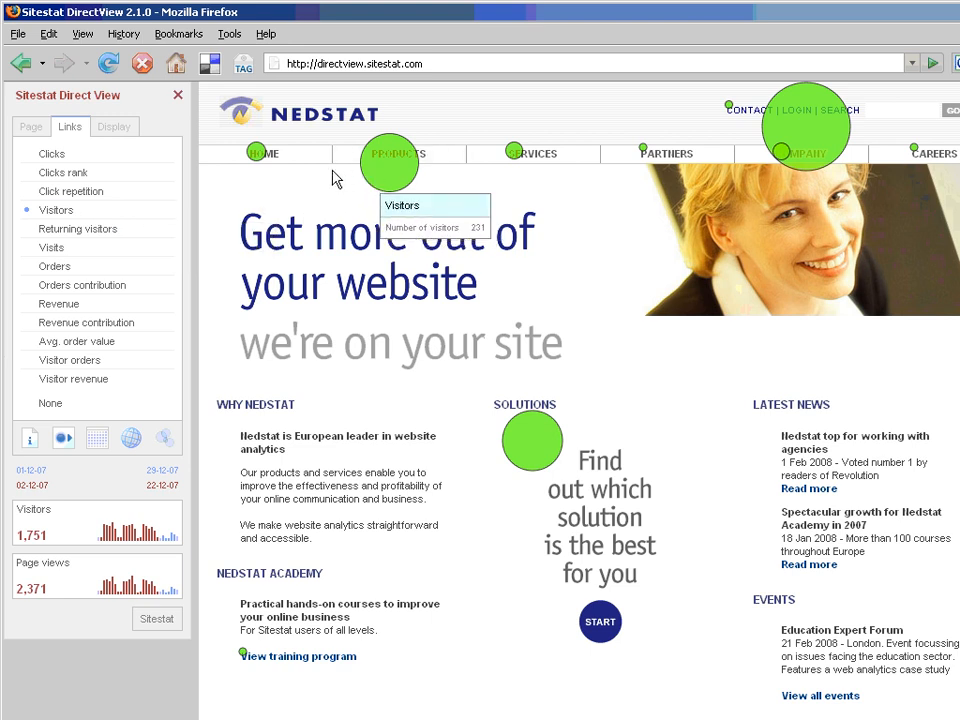
mouse_move(260, 163)
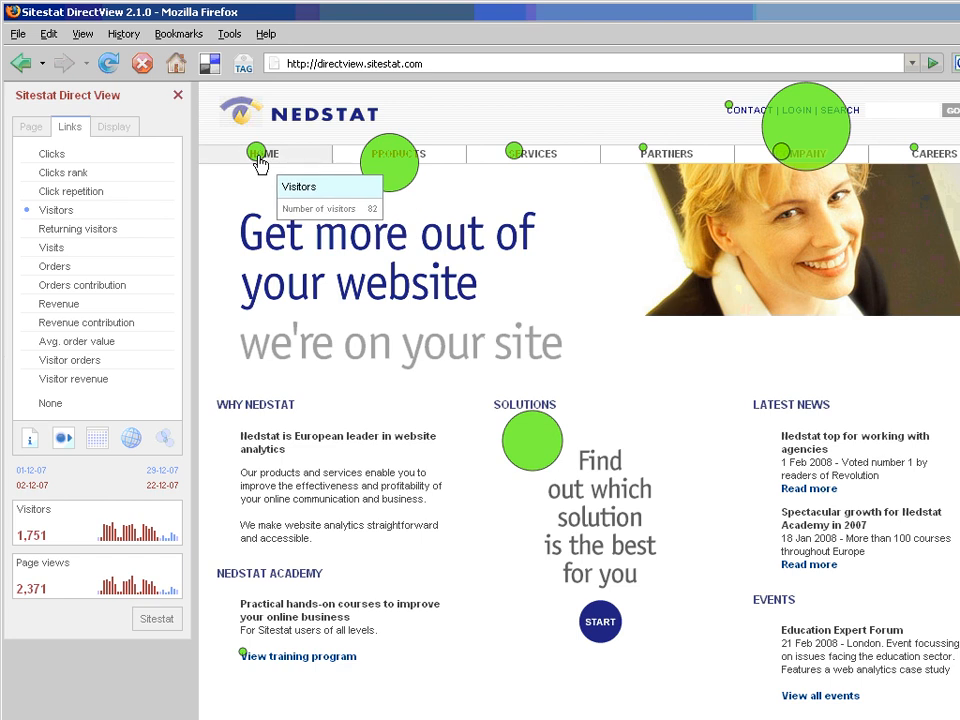
Show the Visitors link metric as numbers on the page and switch it back to circles
click(114, 128)
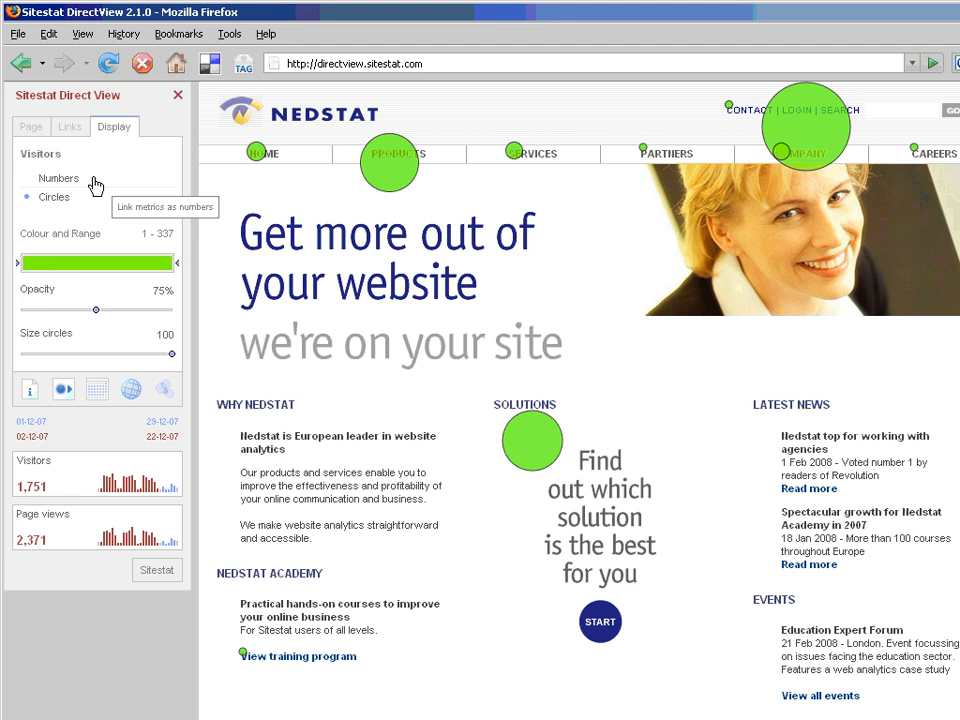
click(93, 183)
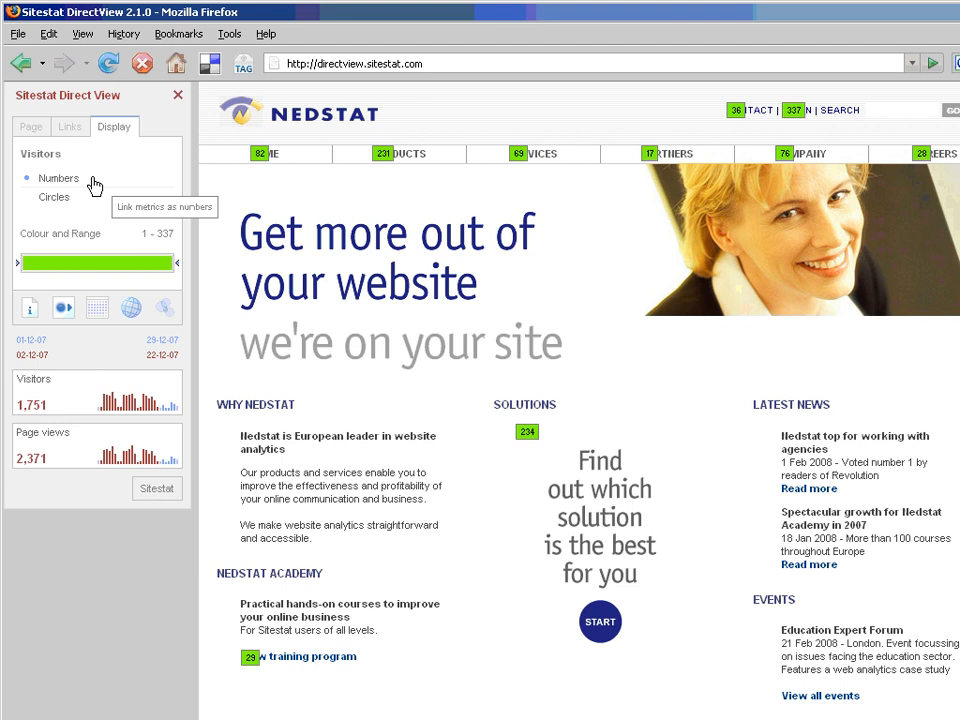
mouse_move(256, 162)
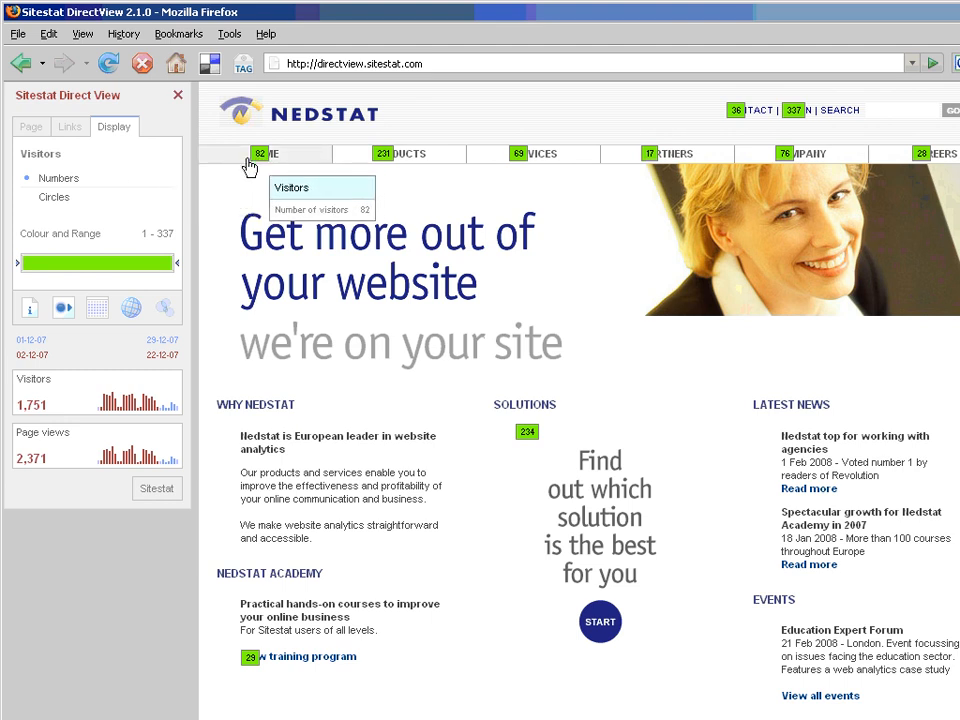
click(72, 198)
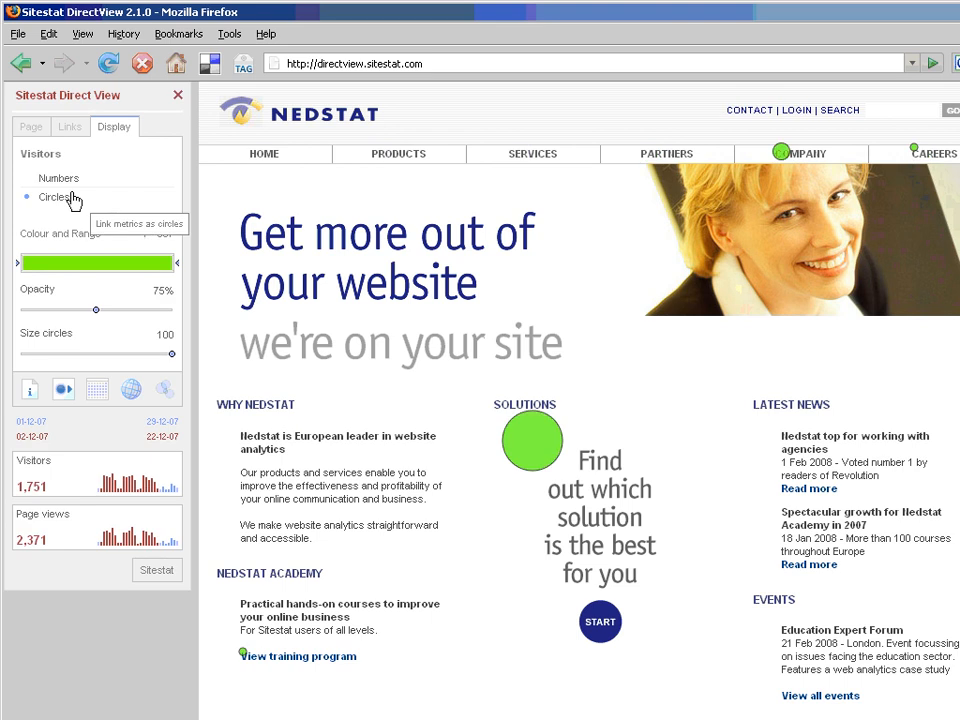
Cycle the colour of the Visitors circles to blue and slightly lower their opacity
double_click(96, 264)
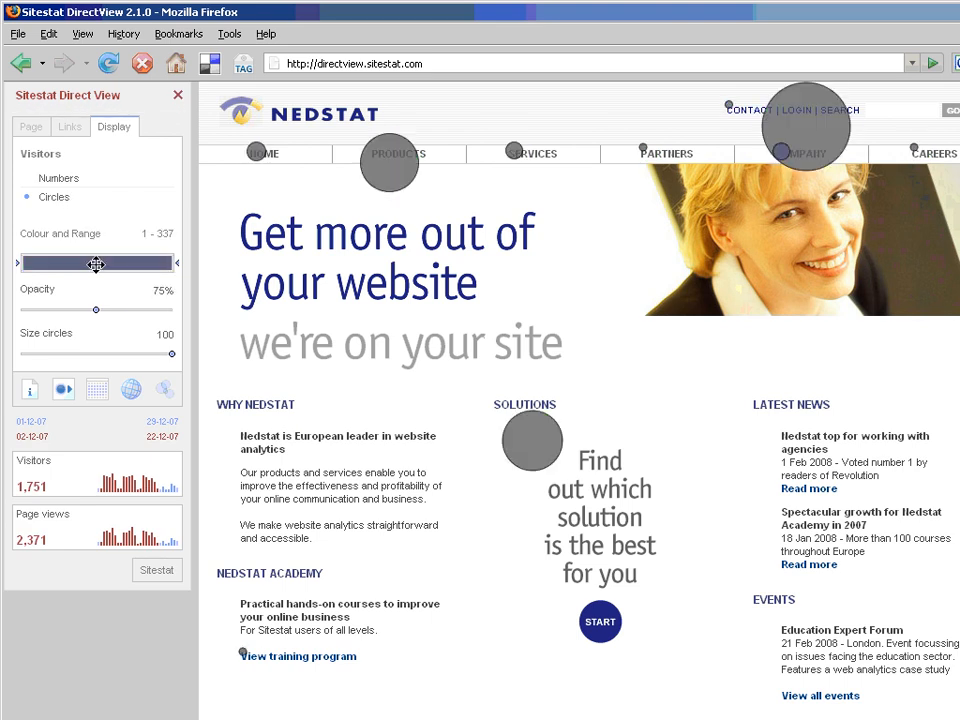
click(96, 264)
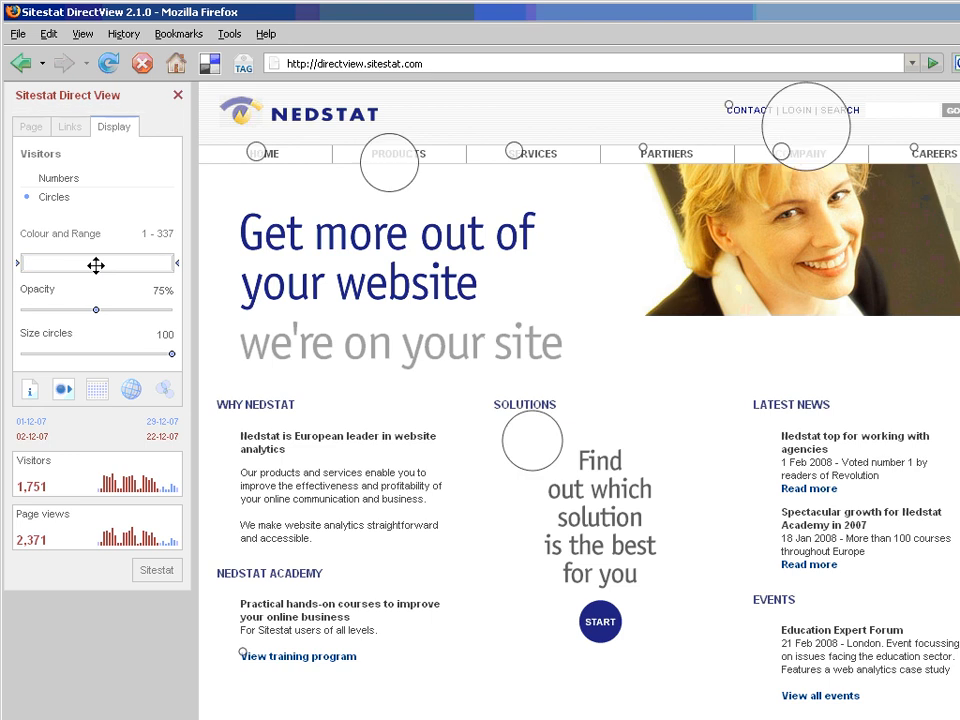
click(96, 264)
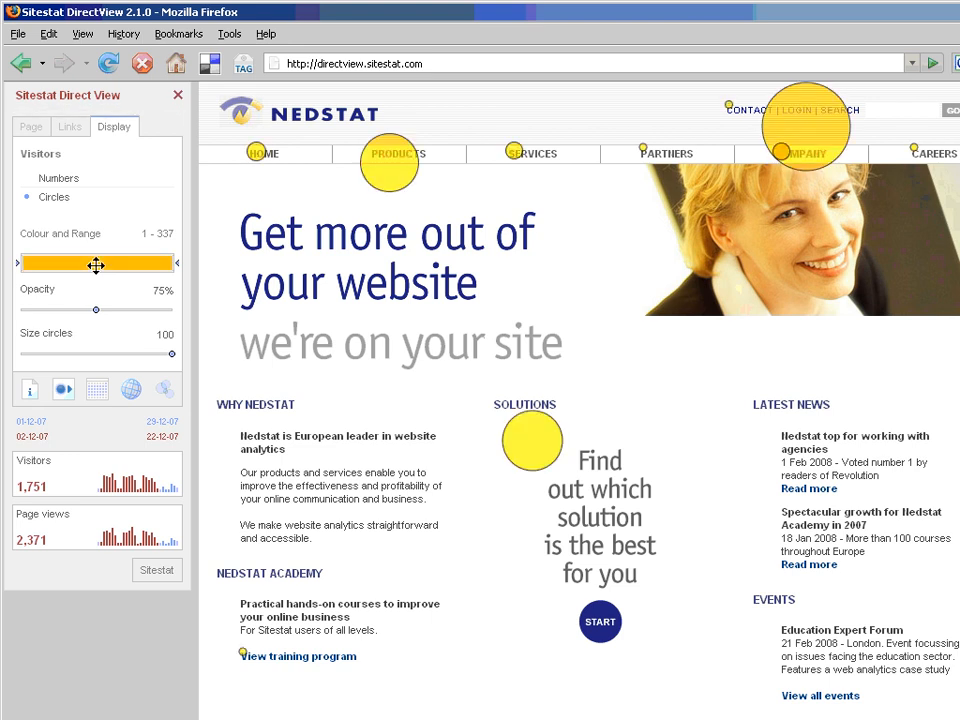
click(96, 264)
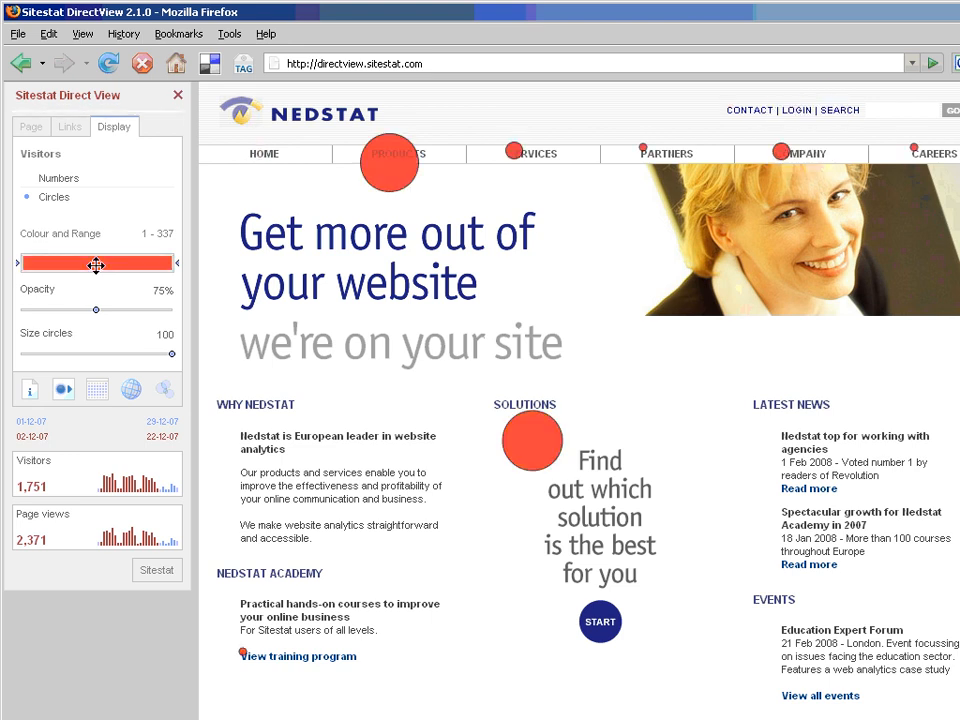
click(96, 264)
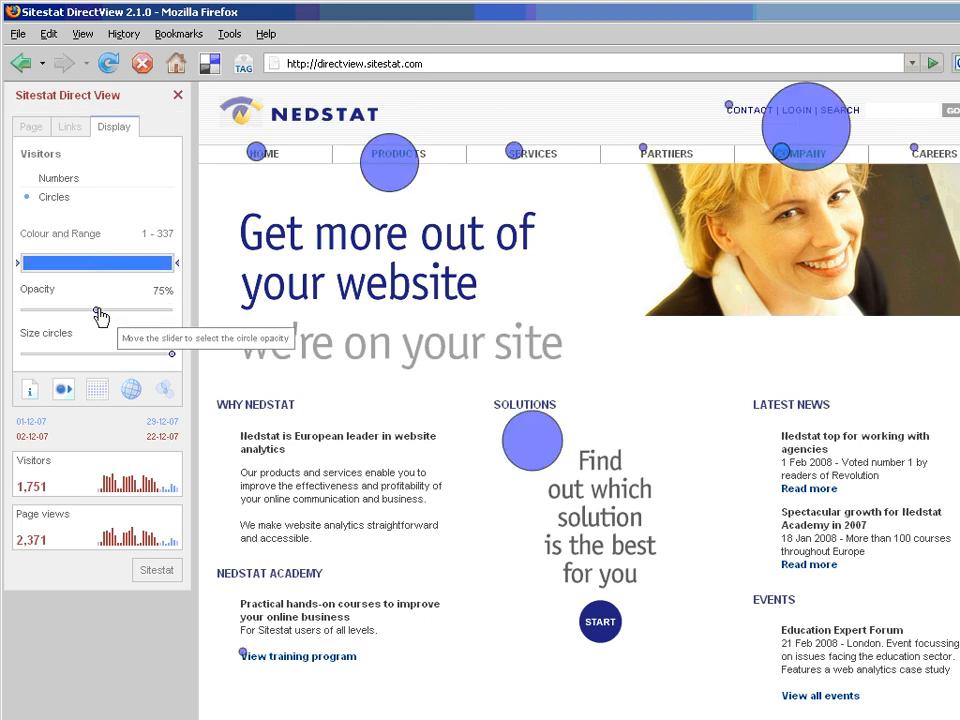
mouse_move(101, 314)
mouse_down()
mouse_move(147, 318)
mouse_move(96, 315)
mouse_up()
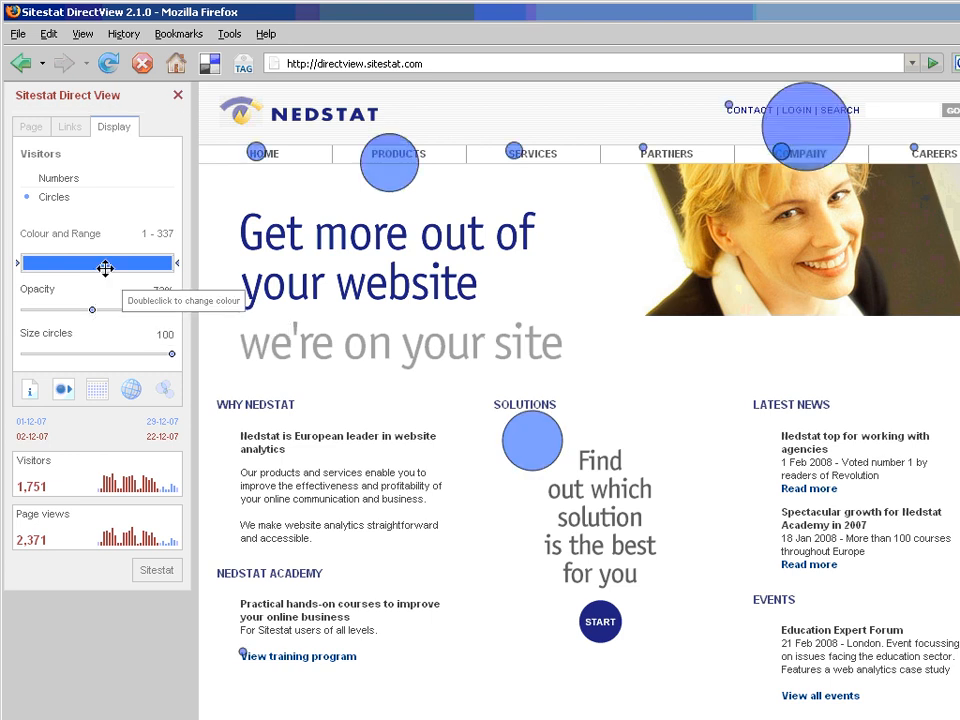
Change the link metric overlaid on the page to Returning visitors
click(74, 134)
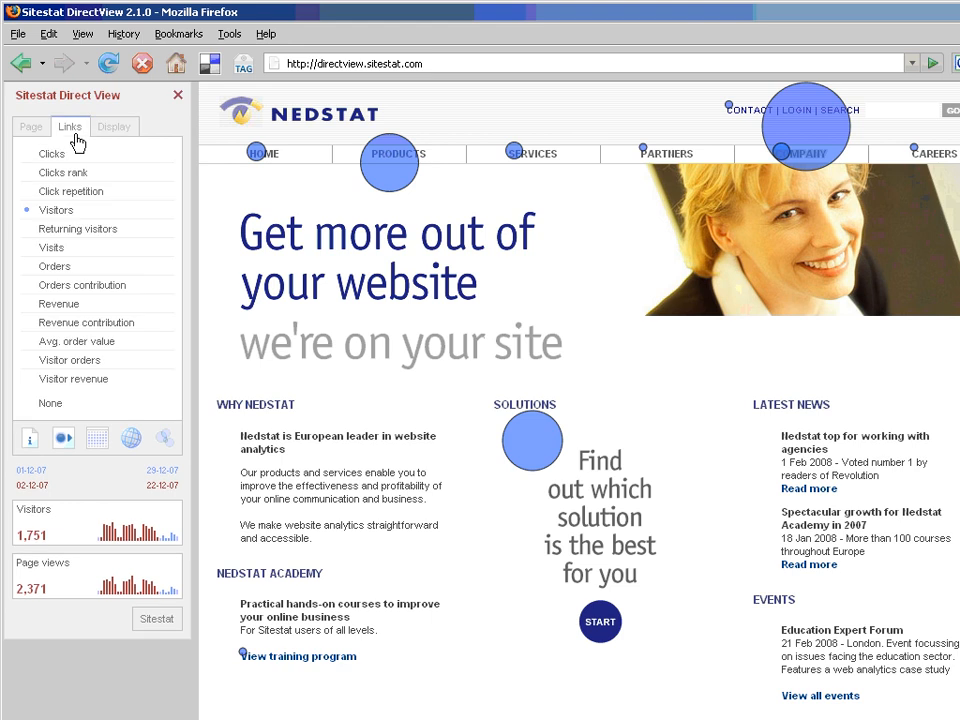
click(128, 237)
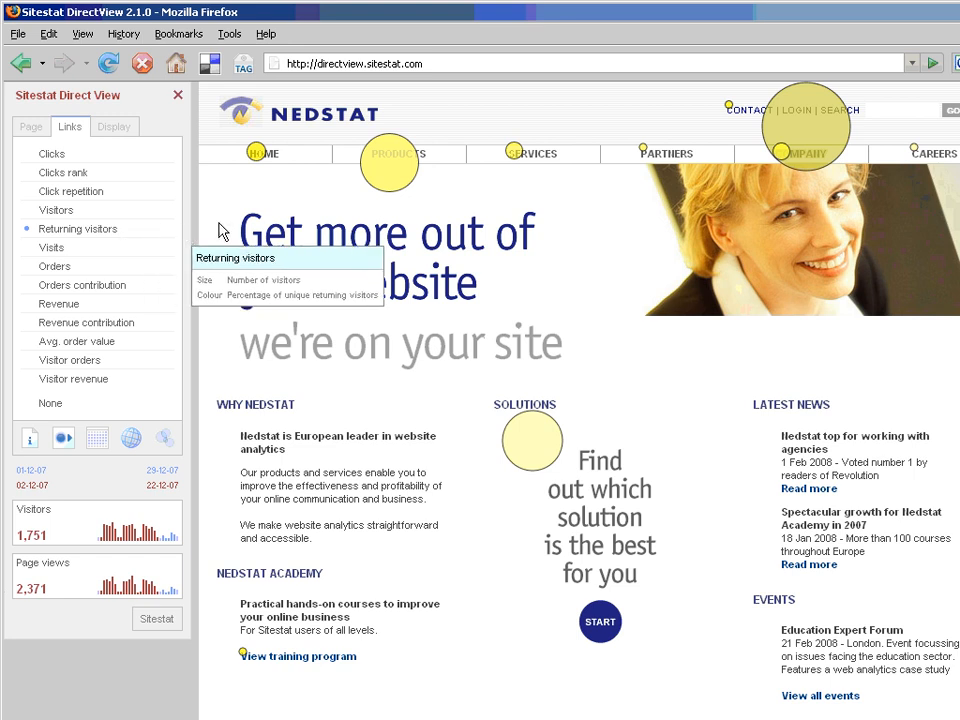
Open the Products page from the homepage and check the returning-visitor figures of its Sitestat links
mouse_move(386, 188)
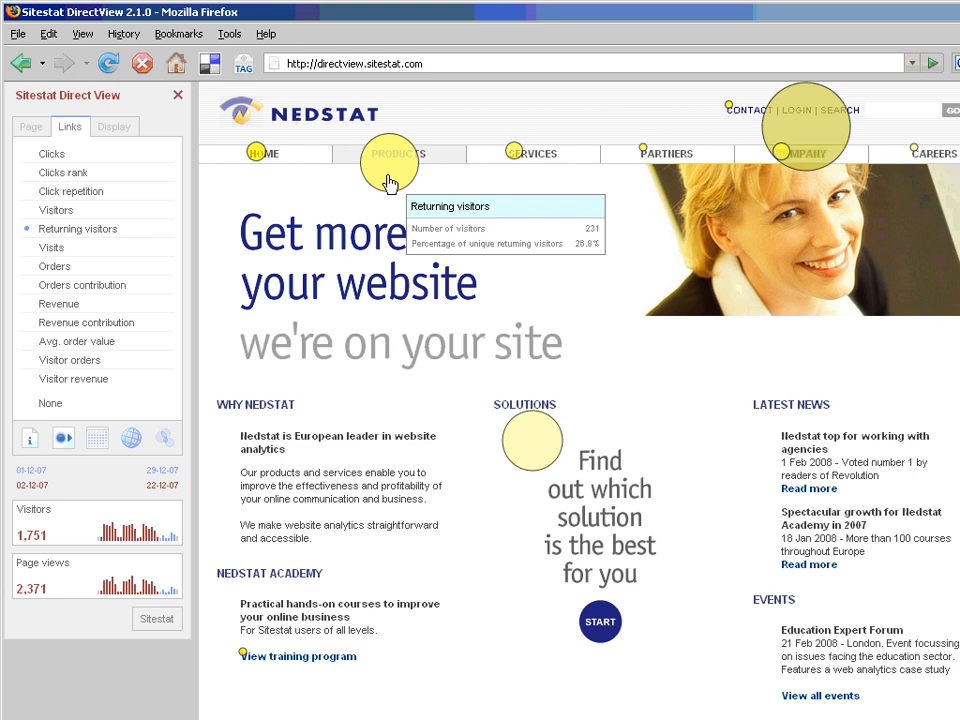
click(388, 180)
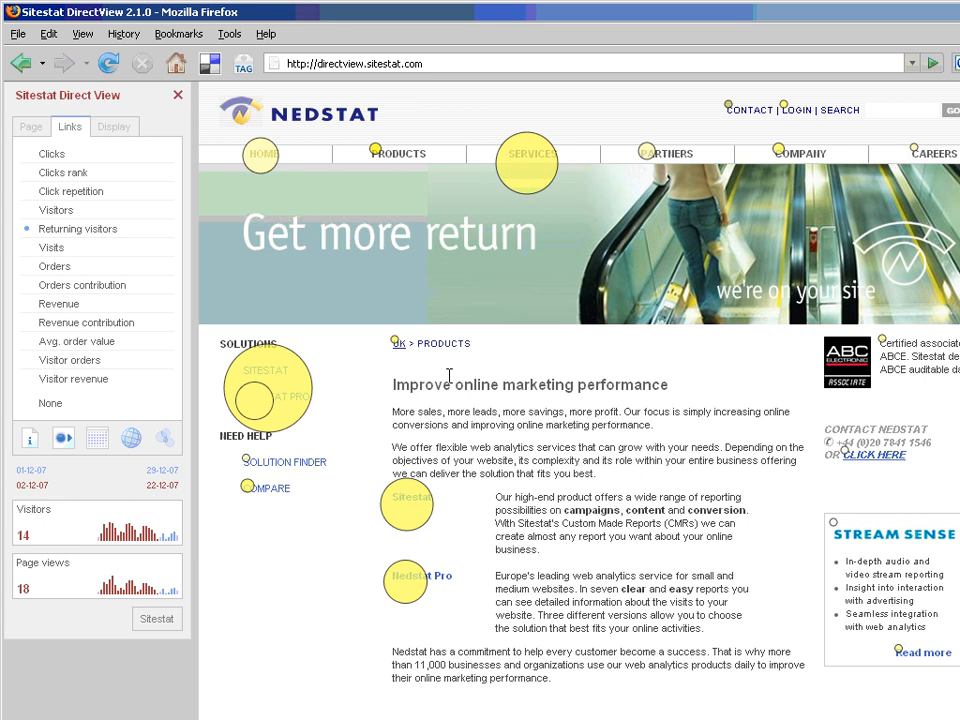
mouse_move(307, 376)
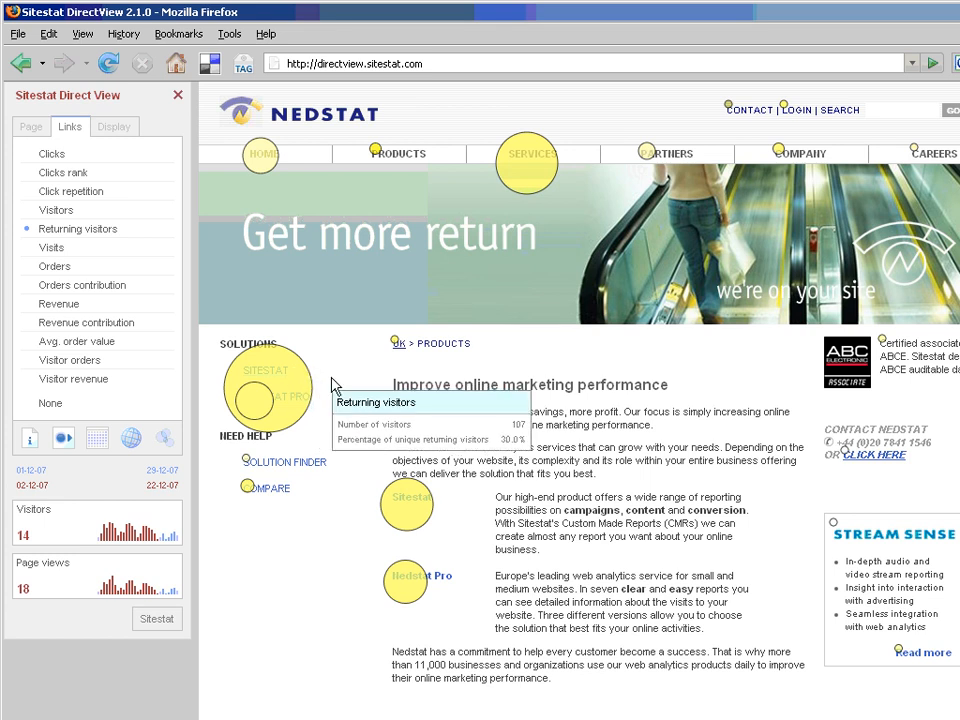
mouse_move(421, 499)
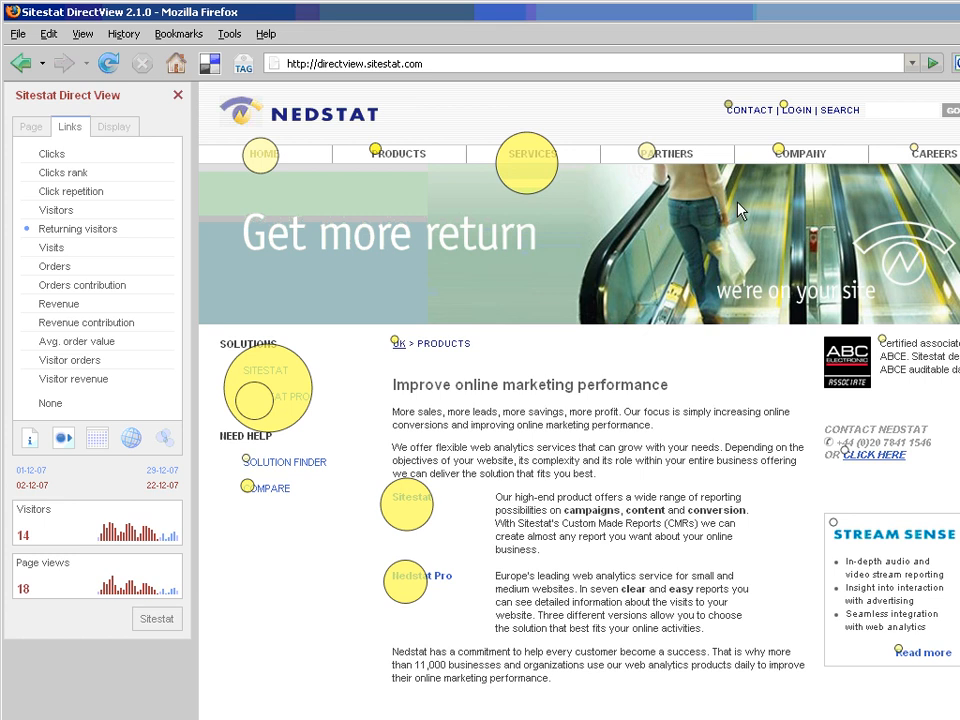
Check the returning-visitor circles on the Contact, Company and Partners links and close Sitestat Direct View
mouse_move(734, 116)
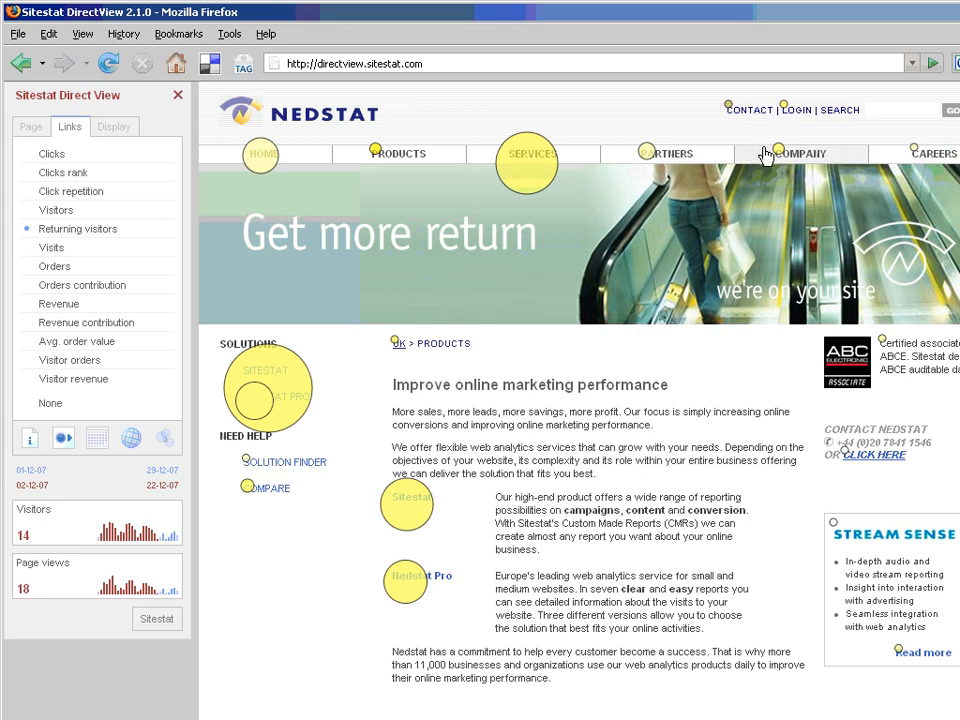
mouse_move(776, 157)
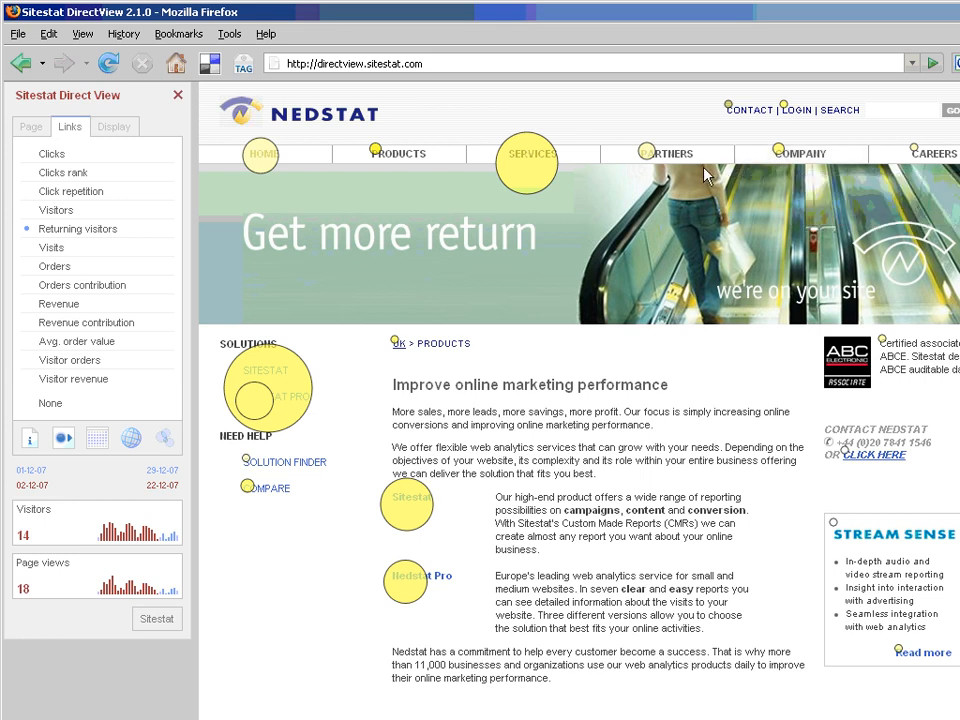
mouse_move(652, 158)
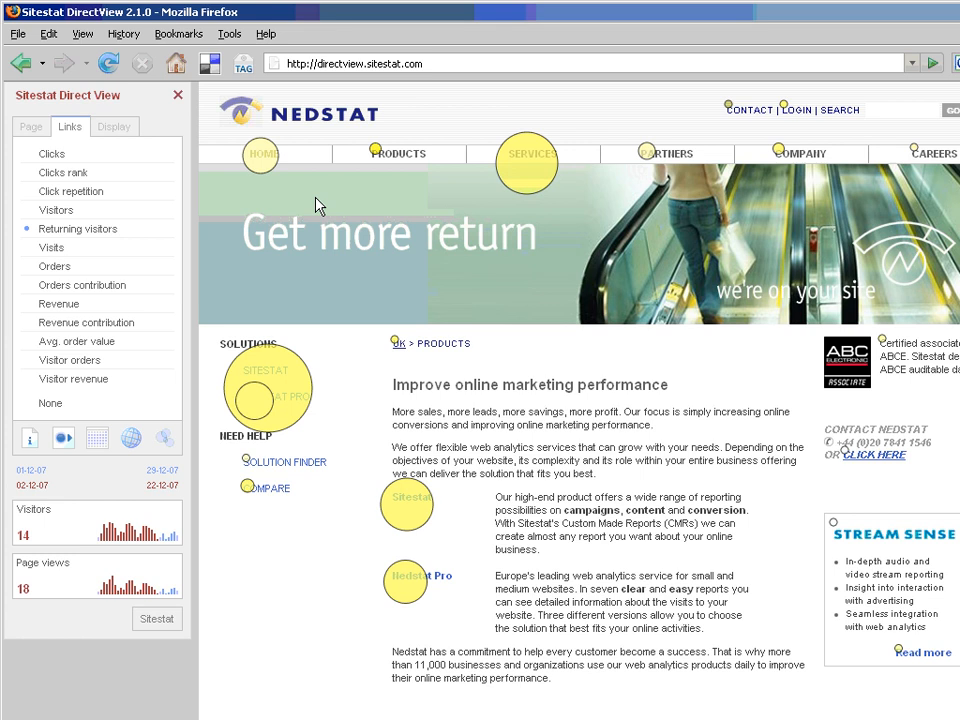
click(180, 100)
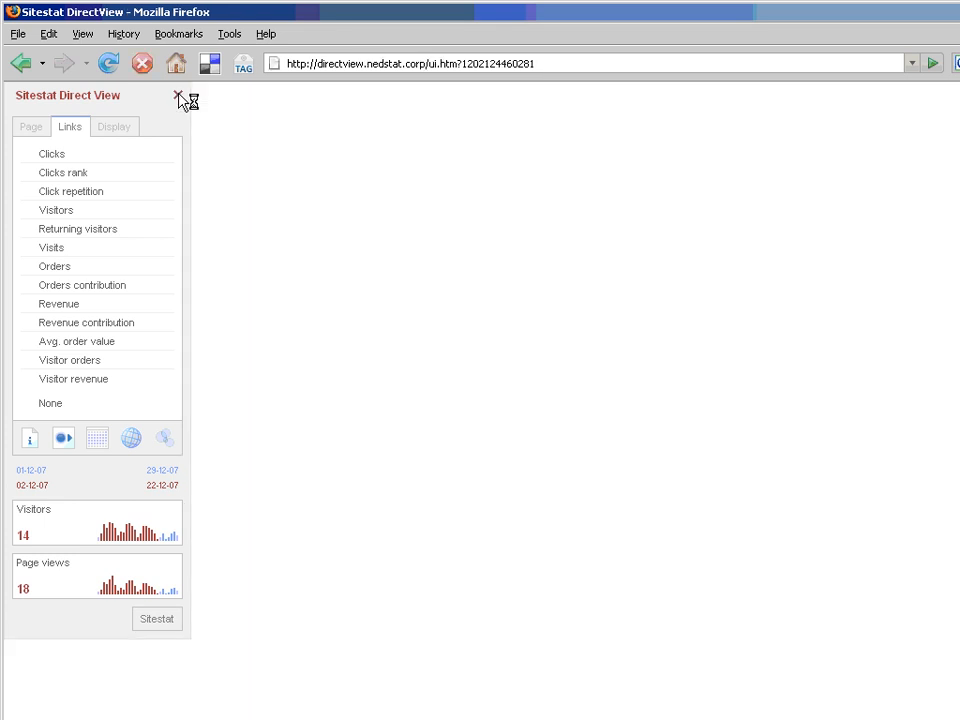